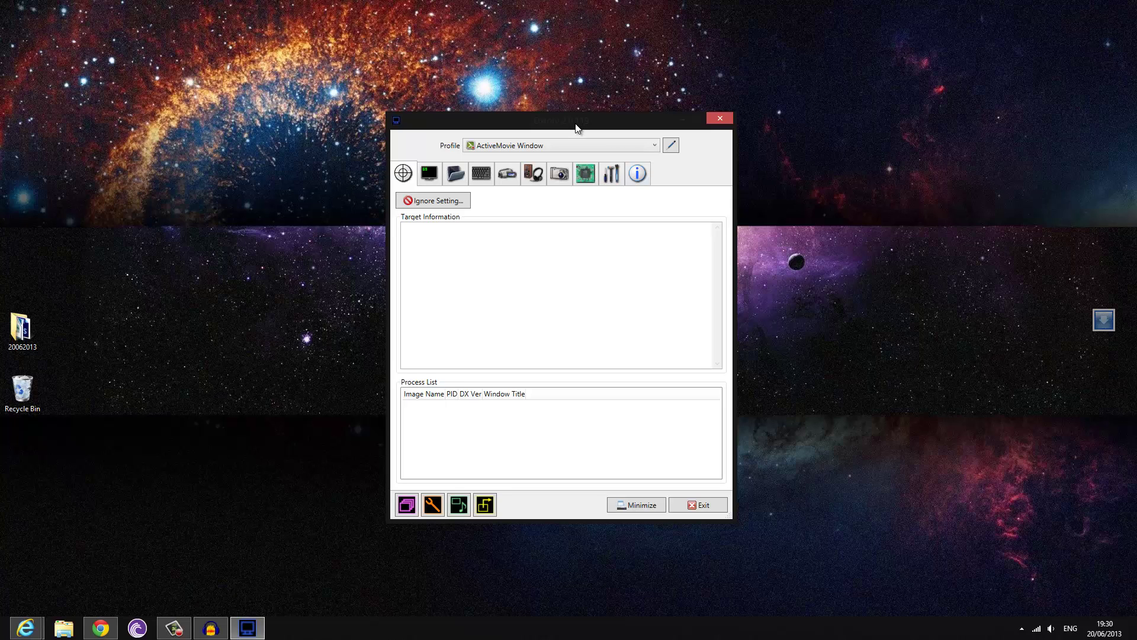
# Step: Reposition the Dxtory settings window, then bring up the ExKode products page in Chrome
pyautogui.moveTo(575, 127); pyautogui.dragTo(566, 124)
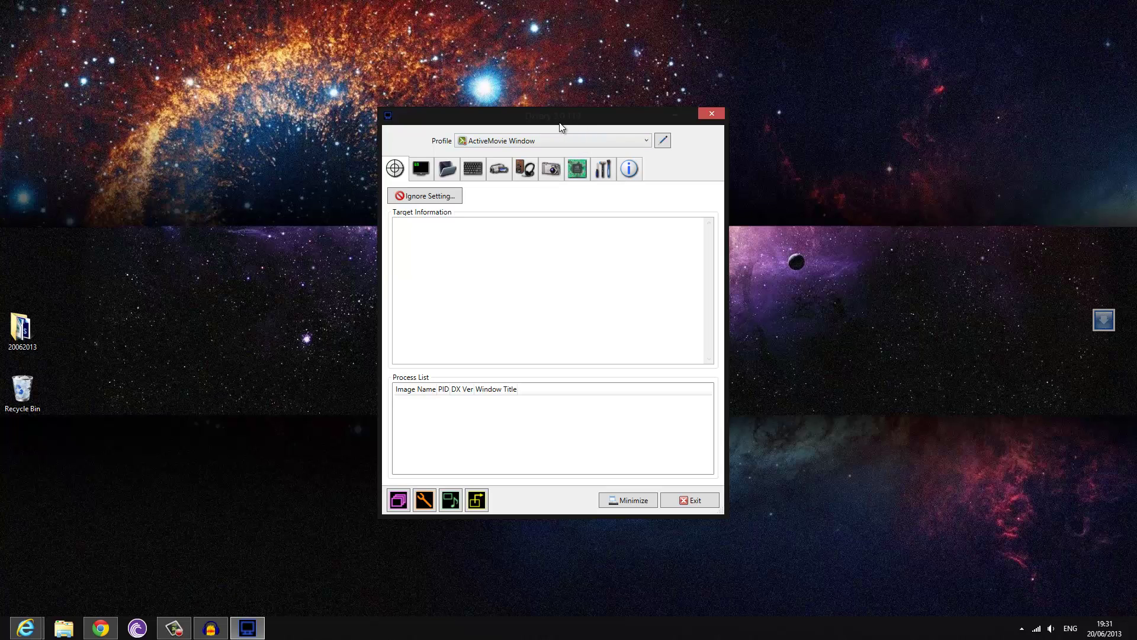
pyautogui.moveTo(556, 126); pyautogui.dragTo(542, 126)
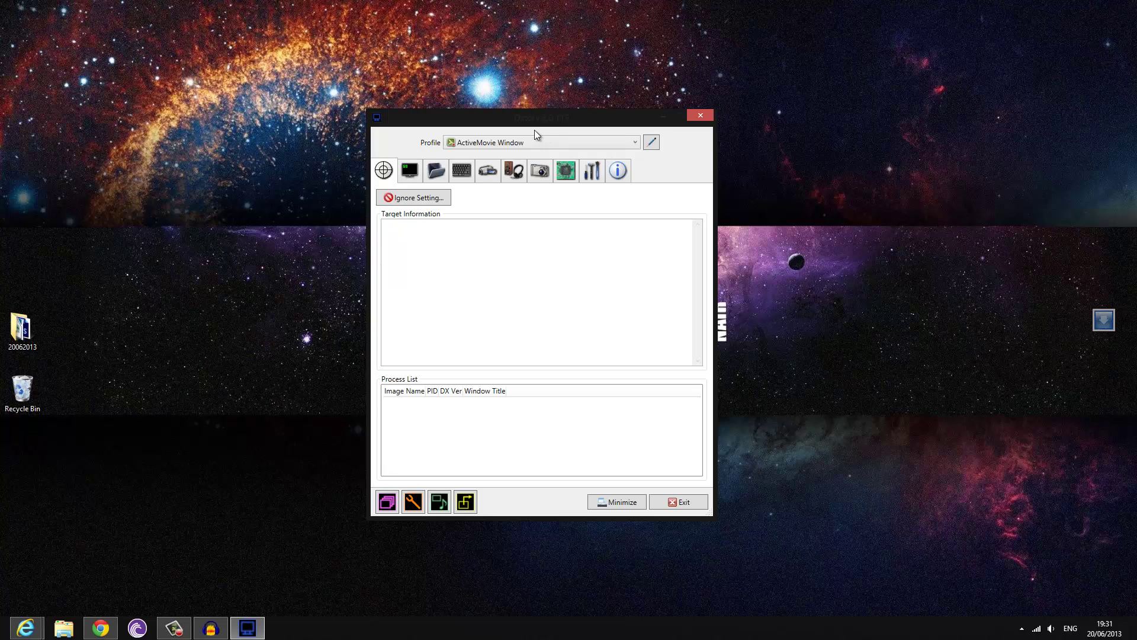
pyautogui.moveTo(536, 127); pyautogui.dragTo(550, 125)
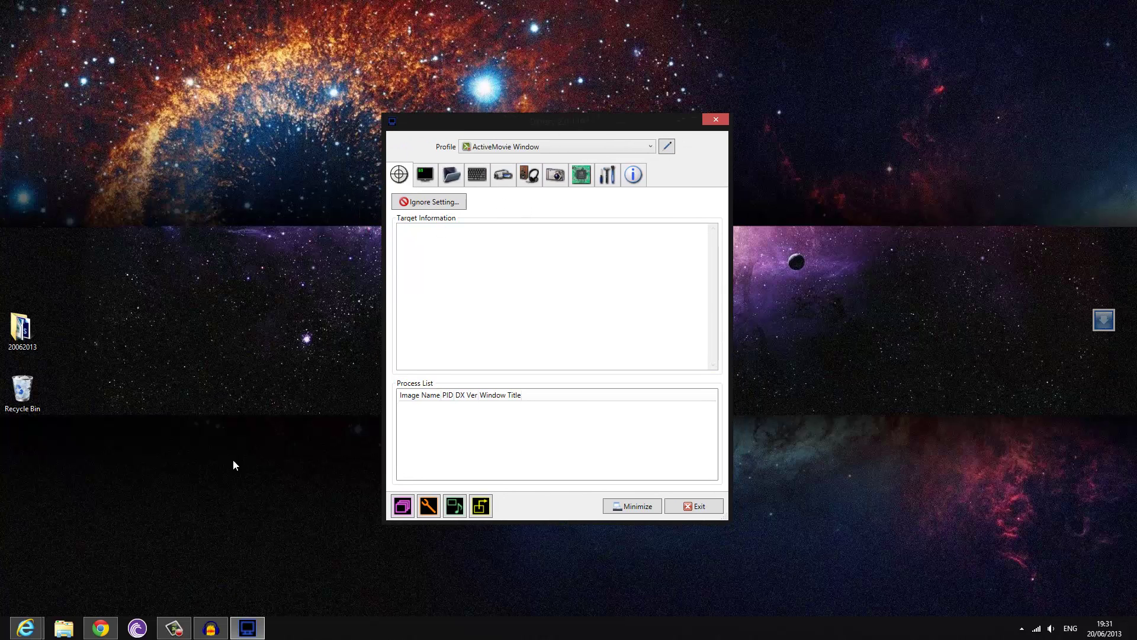
pyautogui.click(100, 628)
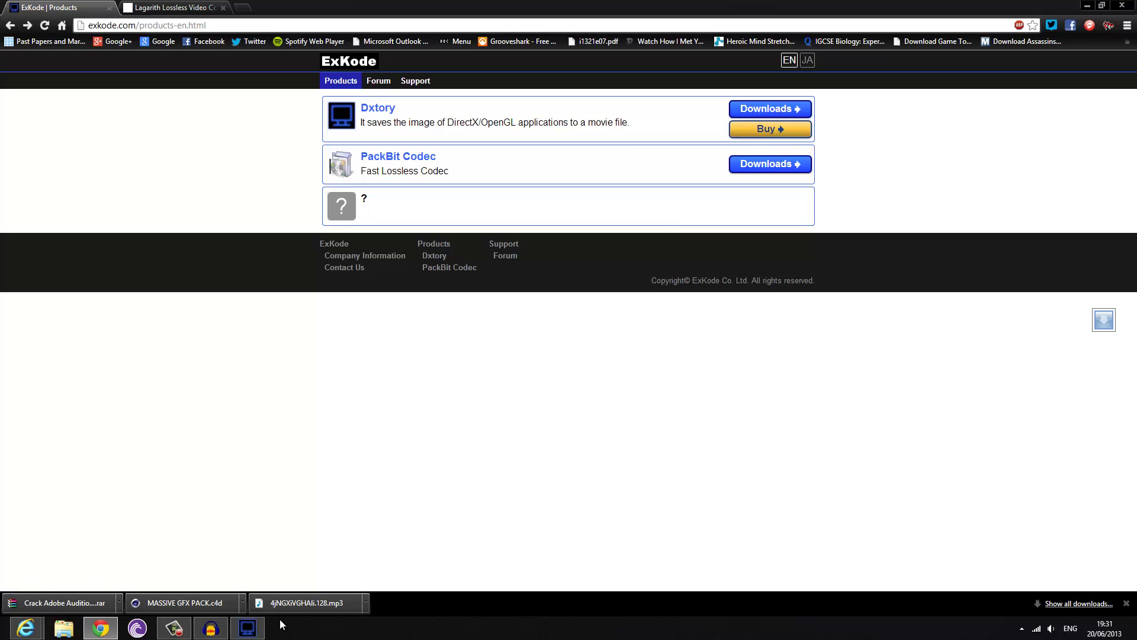
pyautogui.moveTo(237, 628)
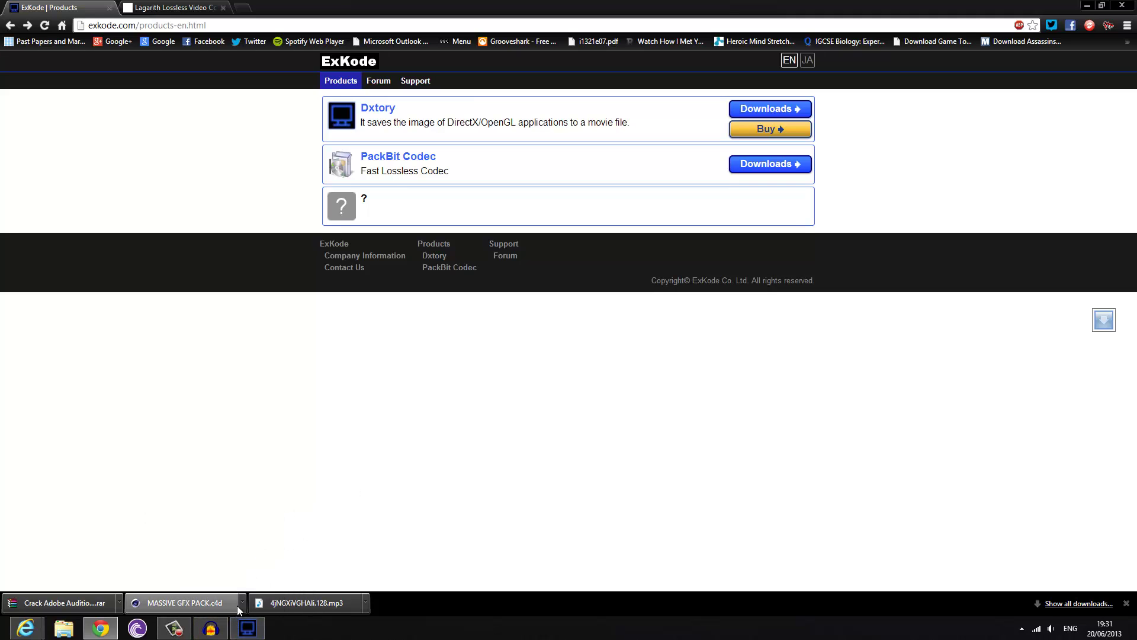
# Step: Restore the Dxtory window, move it up and right, and show the Overlay Setting tab
pyautogui.click(248, 628)
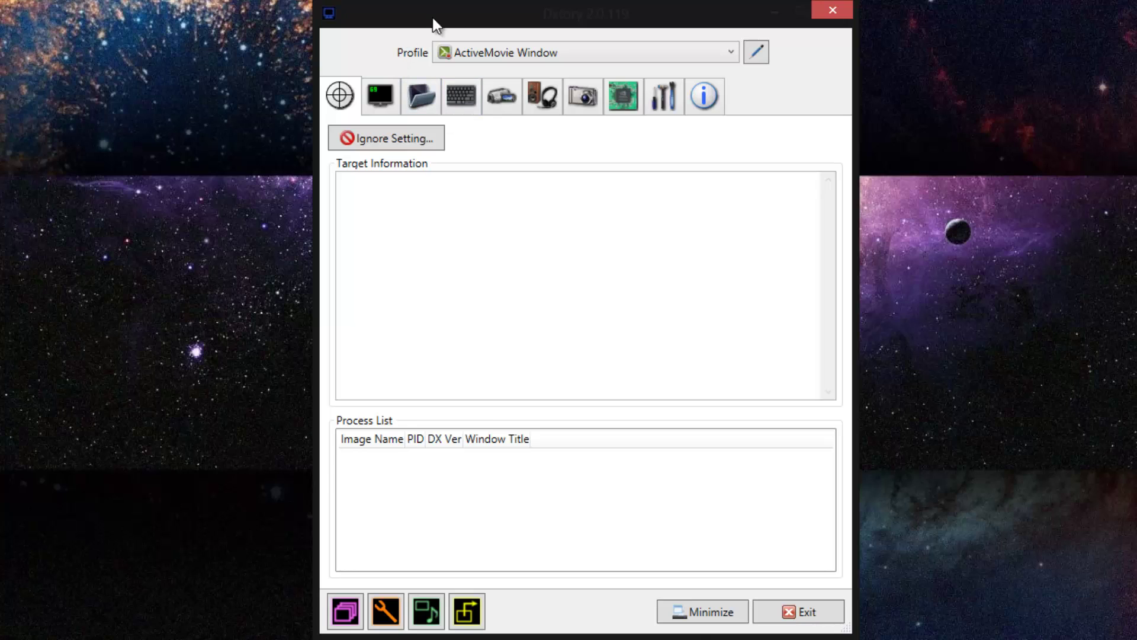
pyautogui.moveTo(450, 12); pyautogui.dragTo(509, 0)
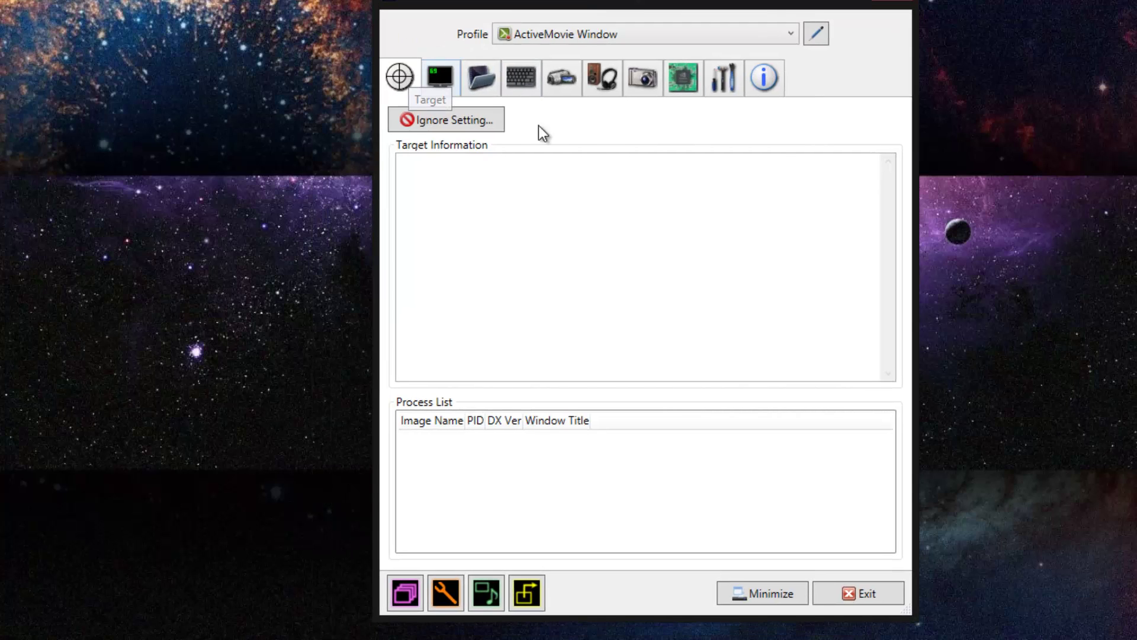
pyautogui.click(598, 274)
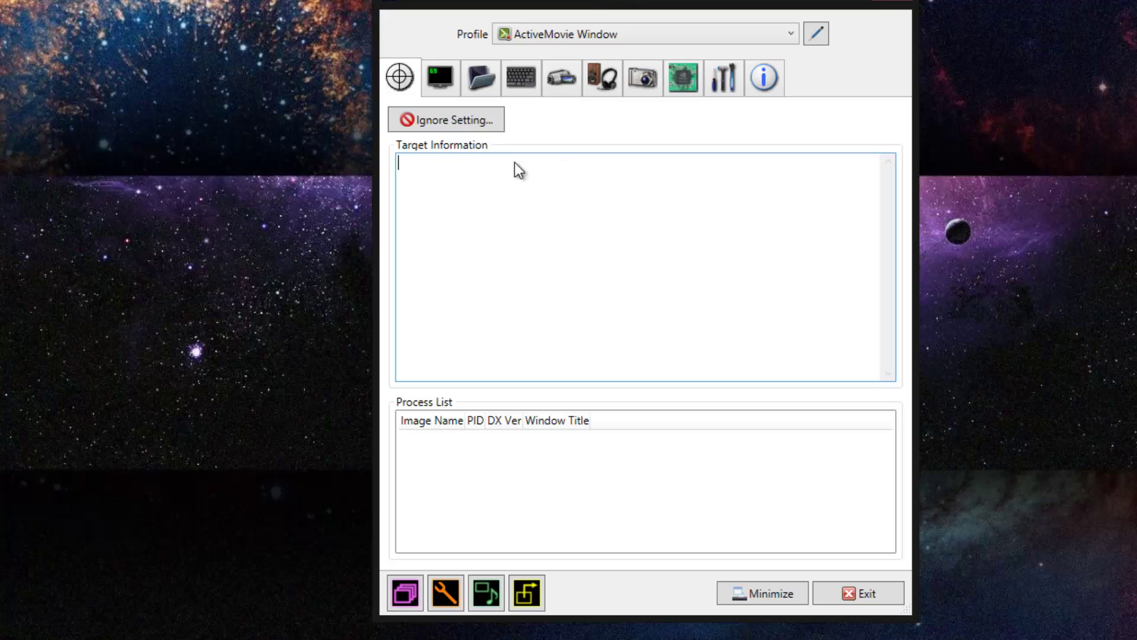
pyautogui.click(445, 90)
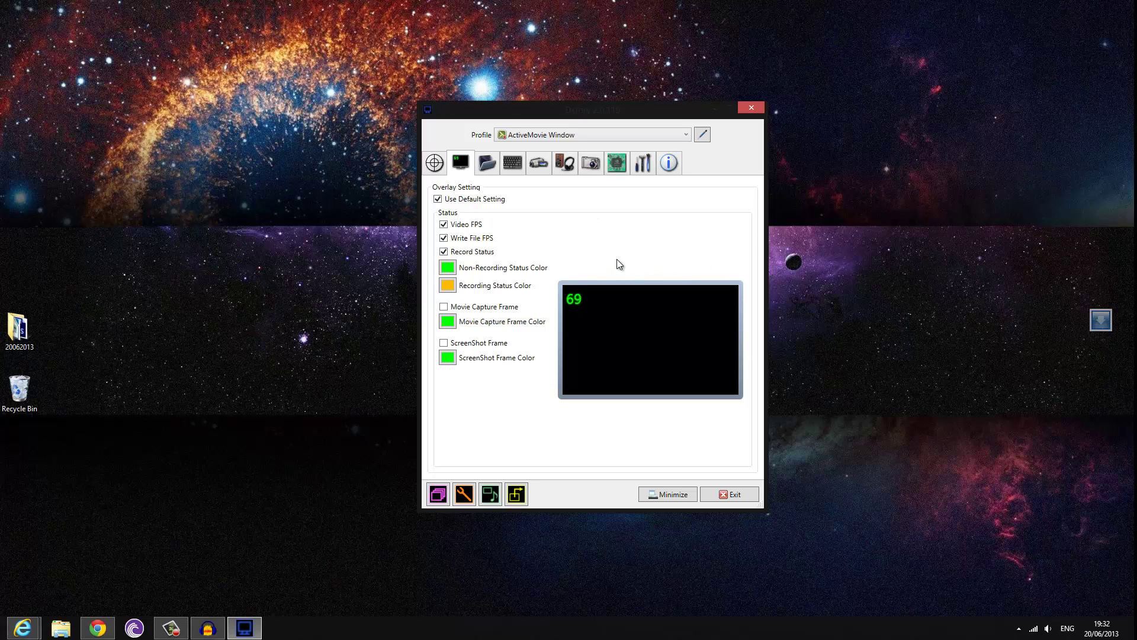
pyautogui.moveTo(572, 305)
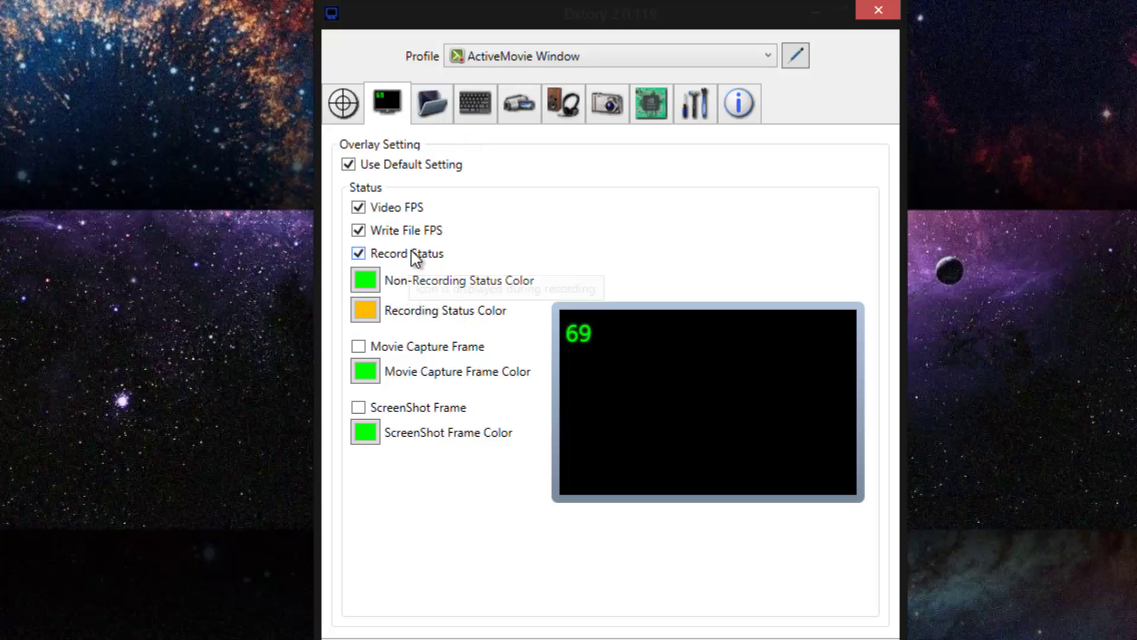
# Step: Show the Folder Setting tab and browse the movie path C:\Call of Duty- Modern Warfare 3, leaving it unchanged
pyautogui.click(435, 111)
pyautogui.click(558, 278)
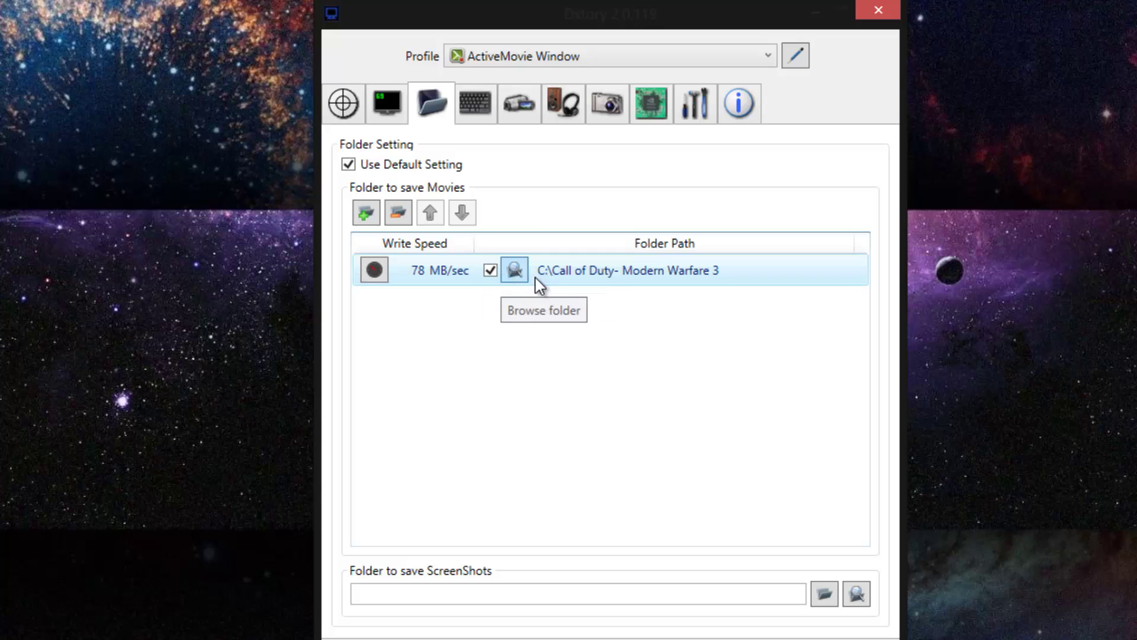
pyautogui.click(396, 215)
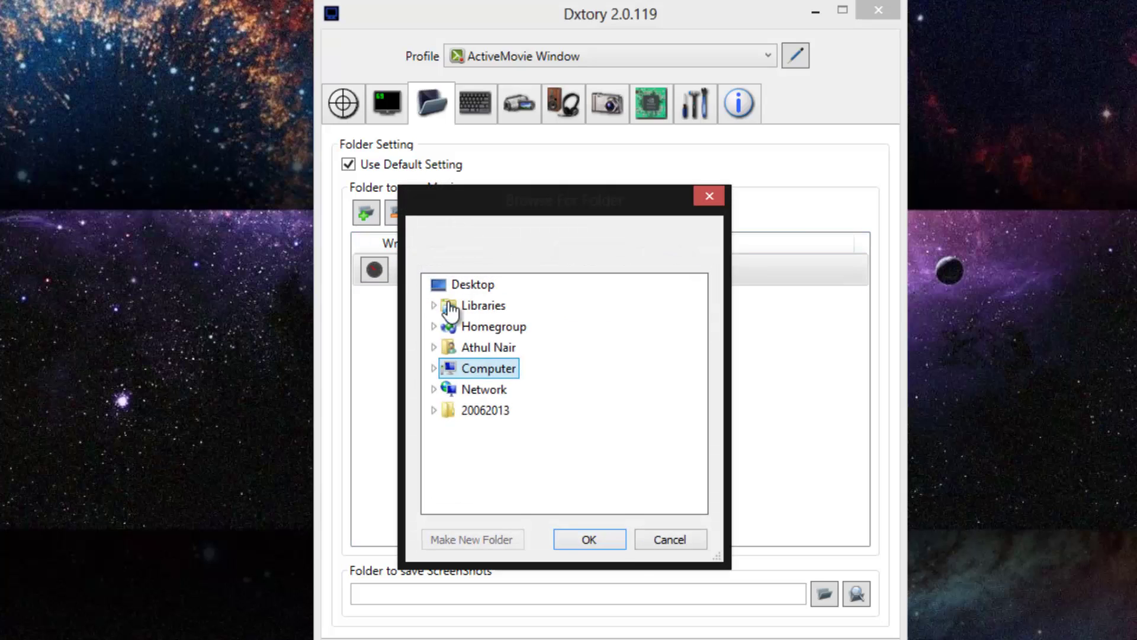
pyautogui.click(668, 540)
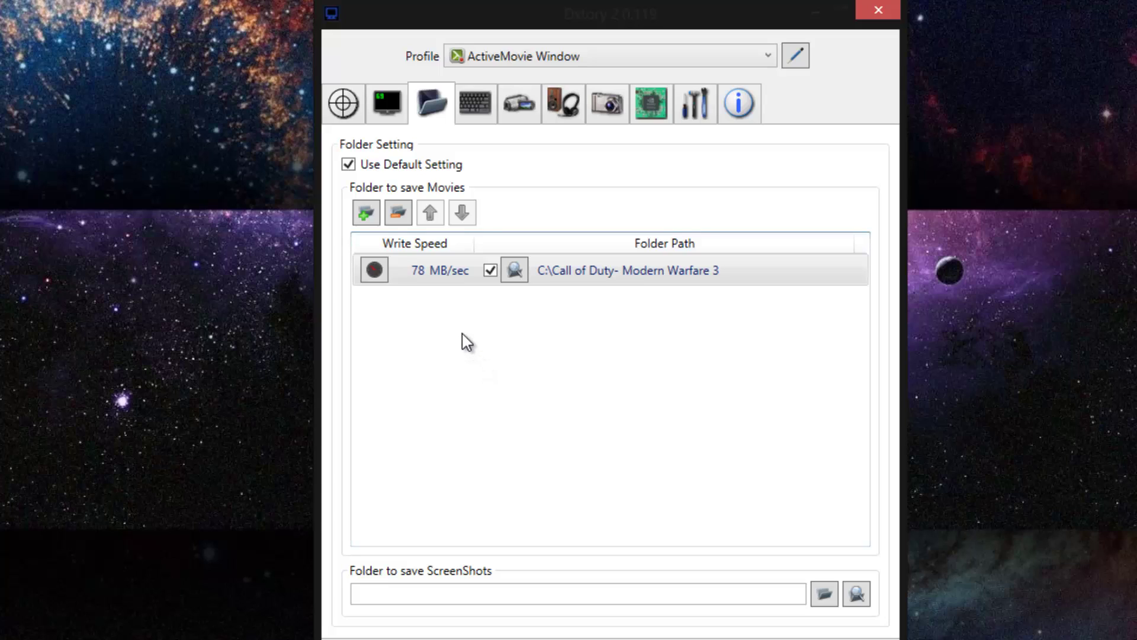
pyautogui.click(454, 273)
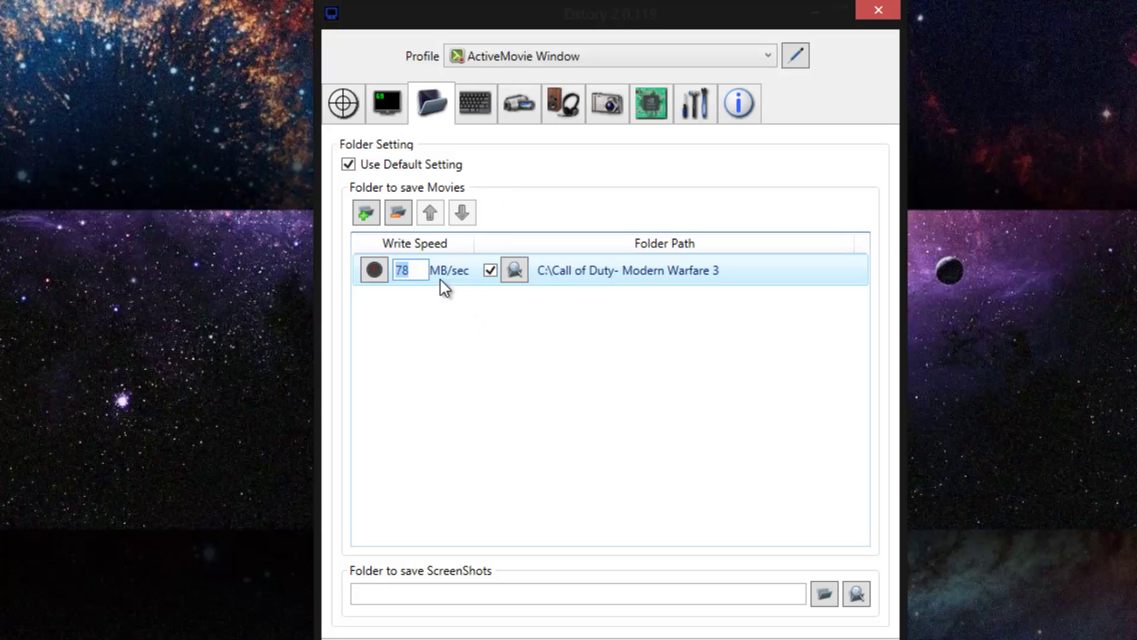
pyautogui.click(439, 305)
# Step: Show the HotKey tab with F12 for movie capture and F11 for screenshots
pyautogui.click(474, 122)
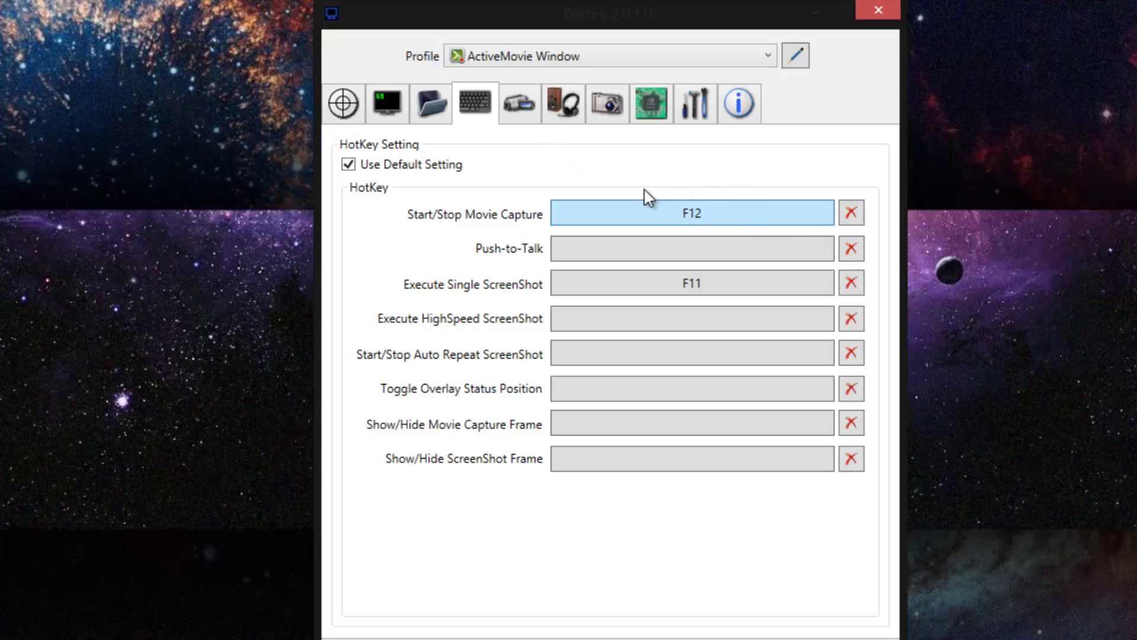
# Step: Check the Movie Setting tab's Lagarith codec, then return to the Lagarith codec page in Chrome
pyautogui.click(521, 108)
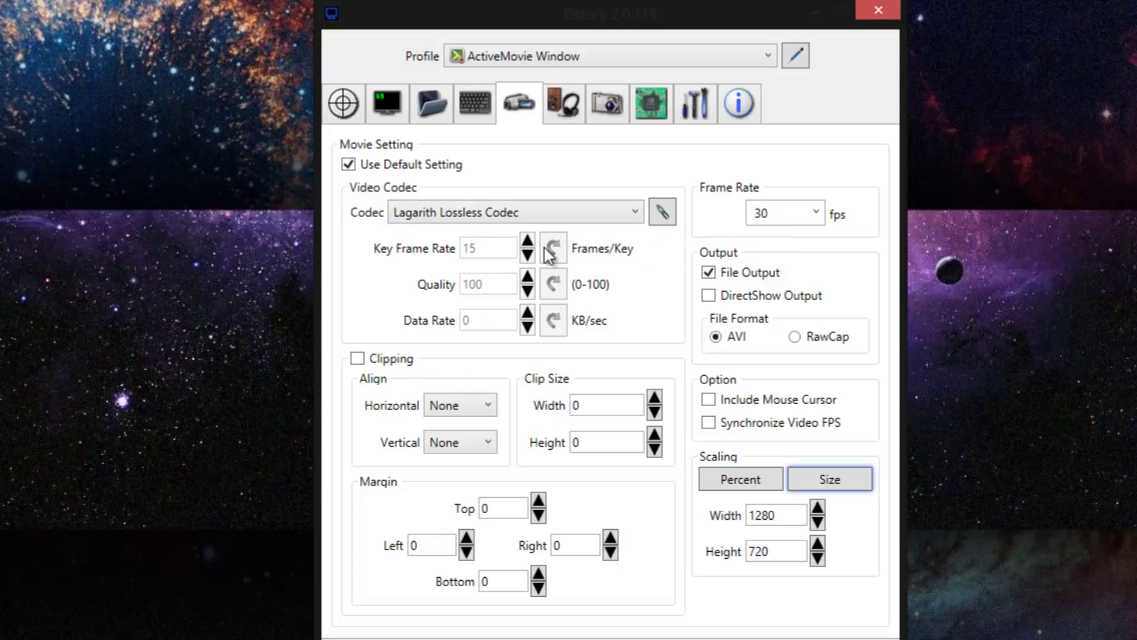
pyautogui.click(548, 219)
pyautogui.click(548, 218)
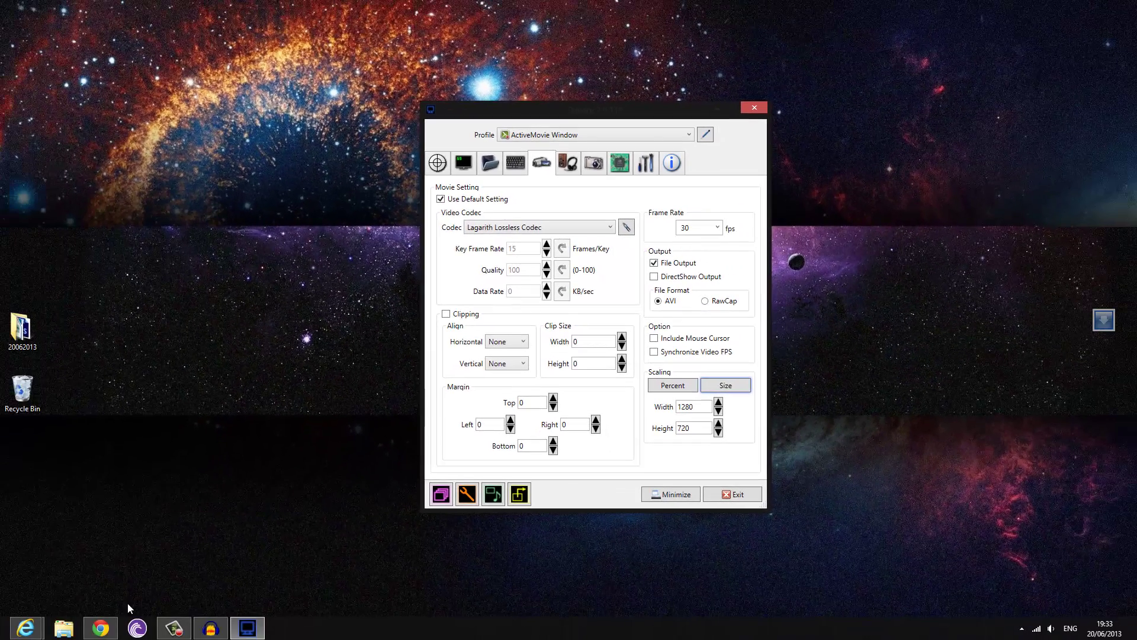
pyautogui.rightClick(101, 626)
pyautogui.click(101, 627)
# Step: Return from the Lagarith page to Dxtory's movie settings and list the available video codecs
pyautogui.click(178, 7)
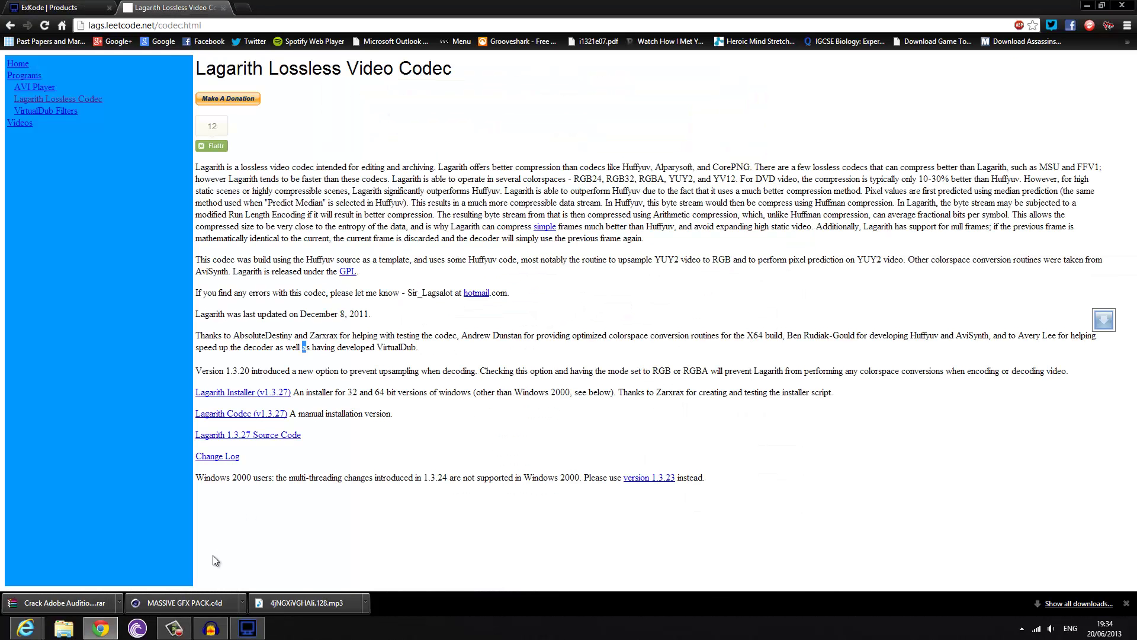
pyautogui.click(248, 627)
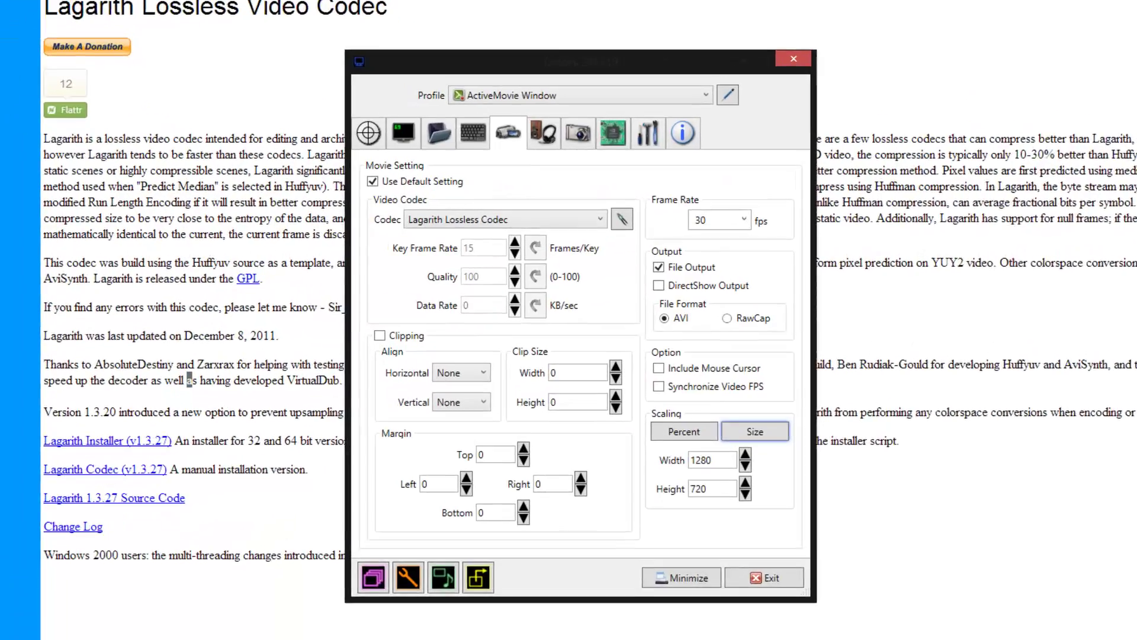
pyautogui.click(510, 223)
# Step: Keep Lagarith Lossless Codec selected and confirm the frame rate at 30 fps
pyautogui.click(476, 218)
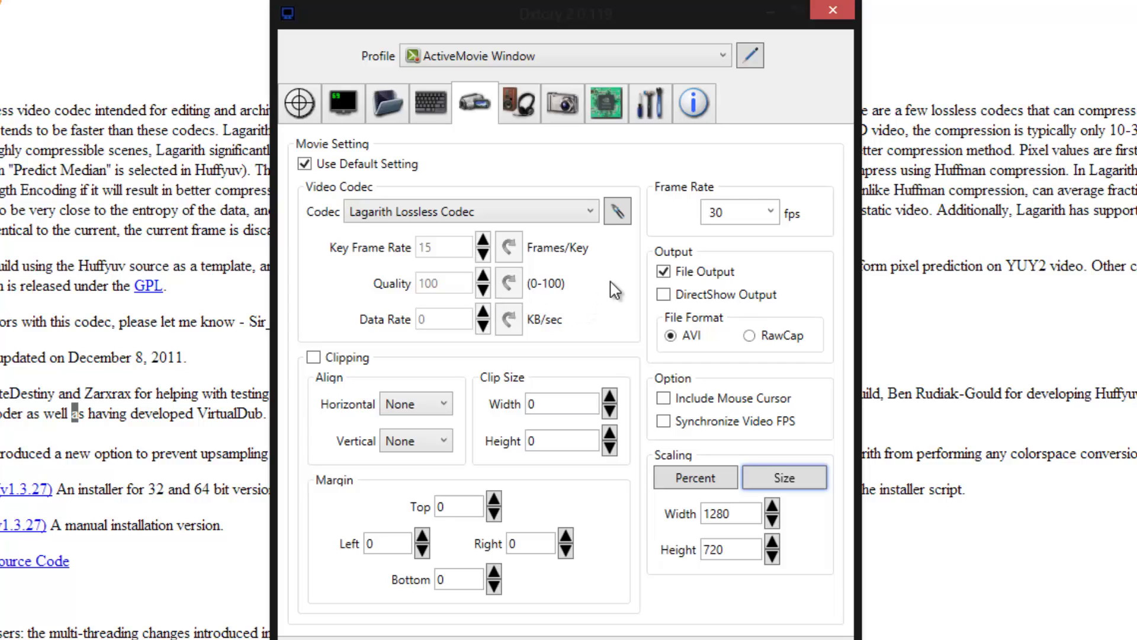
pyautogui.doubleClick(716, 212)
pyautogui.click(732, 218)
pyautogui.hotkey('shift', 'Home')
pyautogui.click(764, 212)
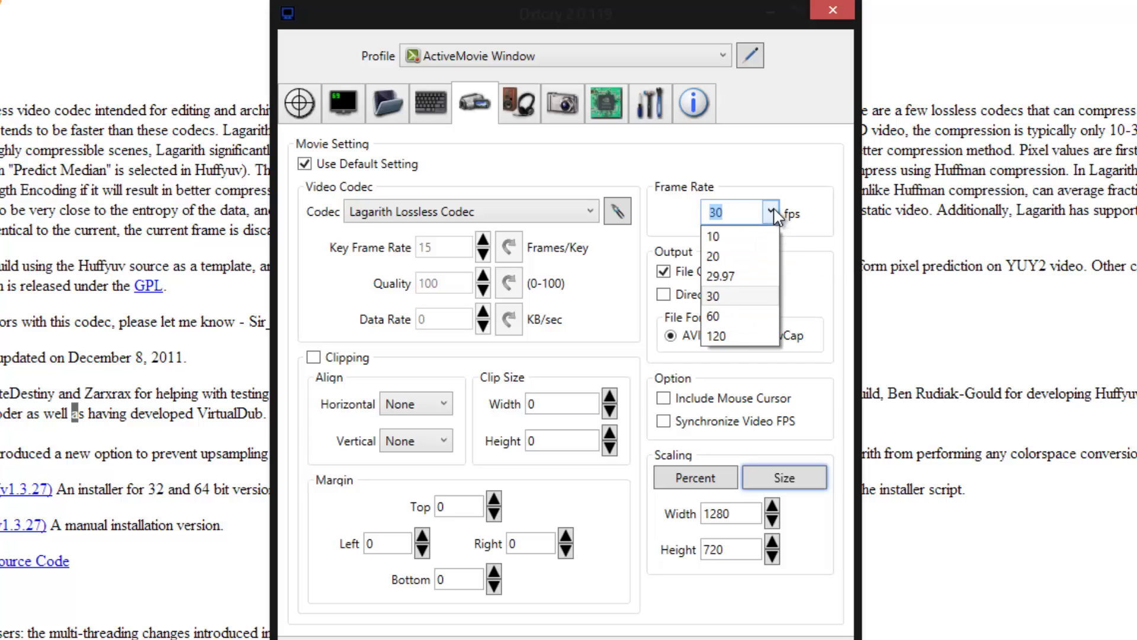
pyautogui.click(762, 211)
pyautogui.click(748, 213)
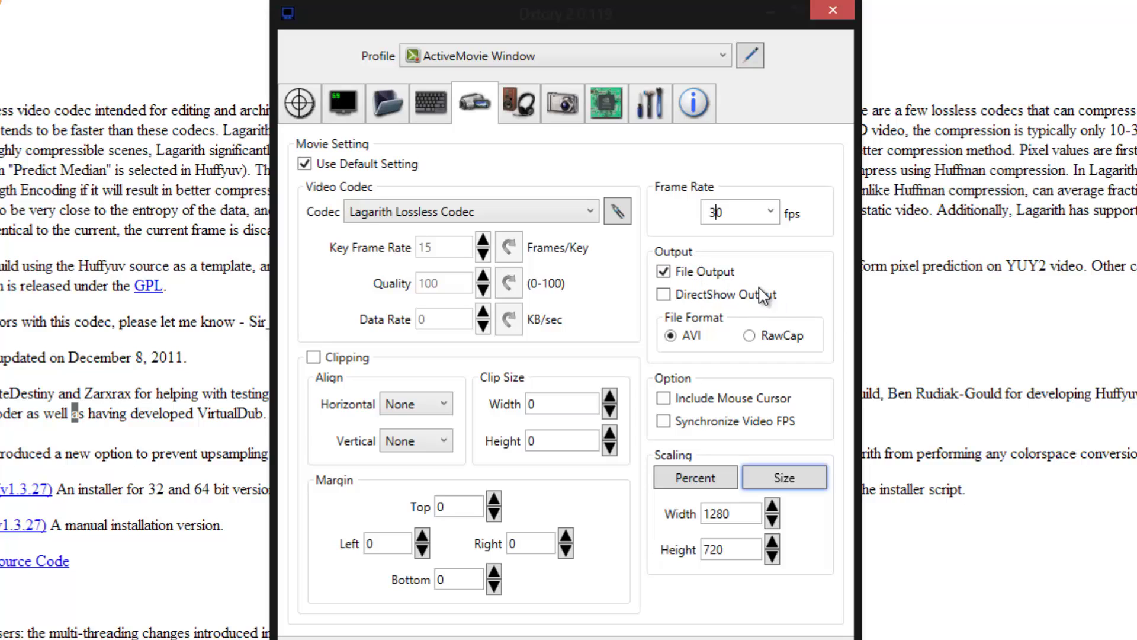
pyautogui.click(664, 294)
pyautogui.click(664, 295)
# Step: Try percentage scaling, then switch Scaling back to a fixed width and height
pyautogui.click(718, 478)
pyautogui.click(759, 474)
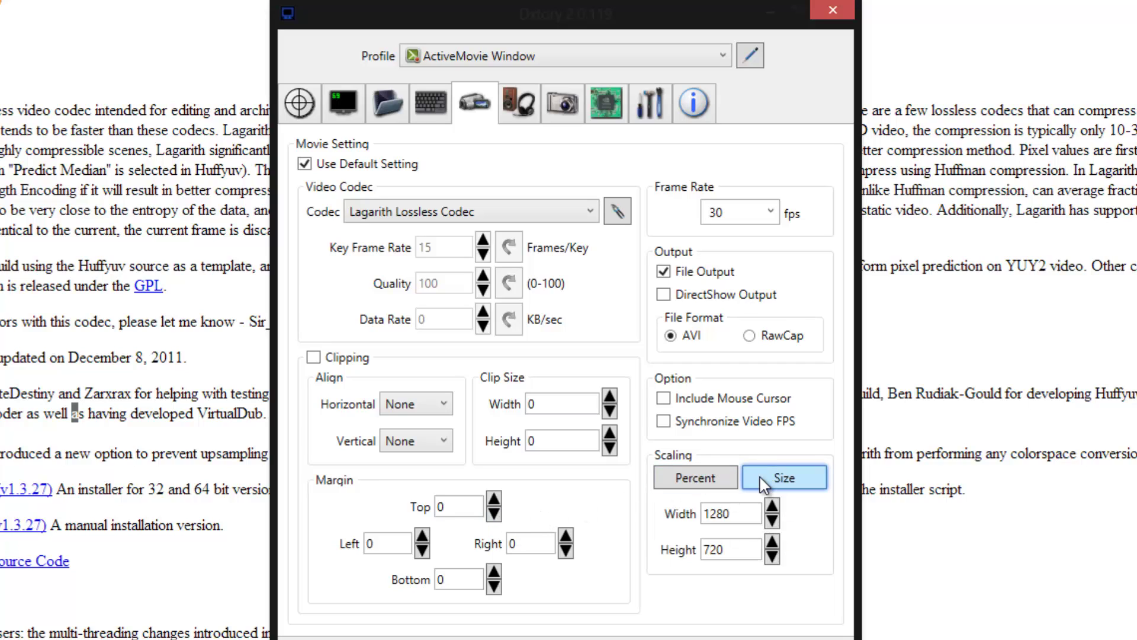
pyautogui.click(730, 485)
pyautogui.doubleClick(748, 515)
pyautogui.click(725, 515)
pyautogui.doubleClick(720, 514)
pyautogui.click(737, 515)
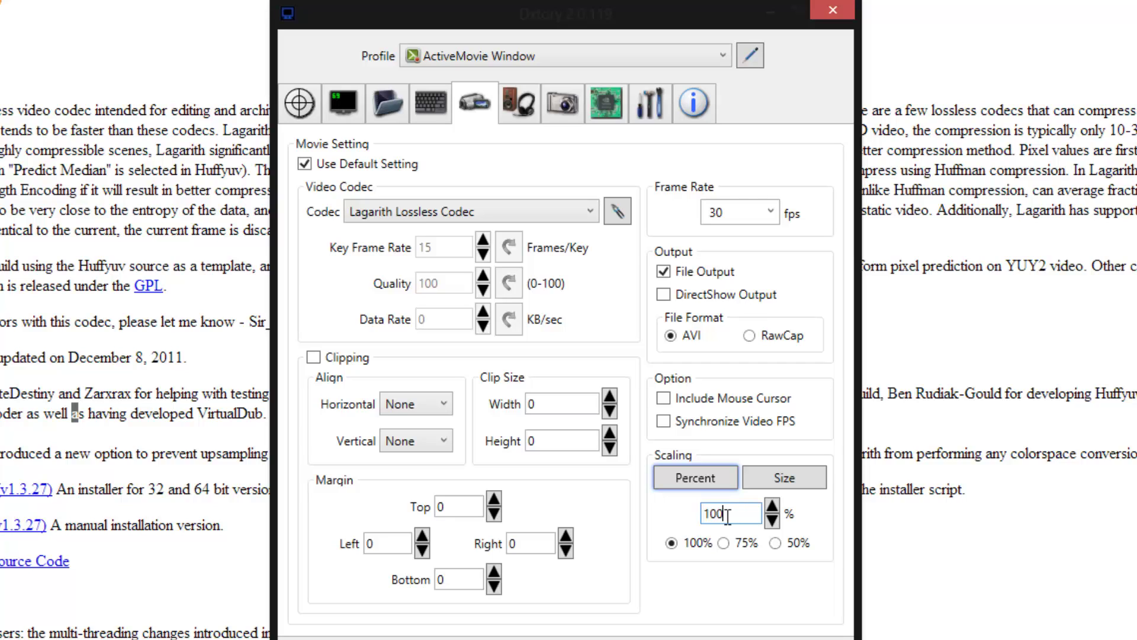
pyautogui.doubleClick(739, 516)
pyautogui.click(723, 508)
pyautogui.click(765, 478)
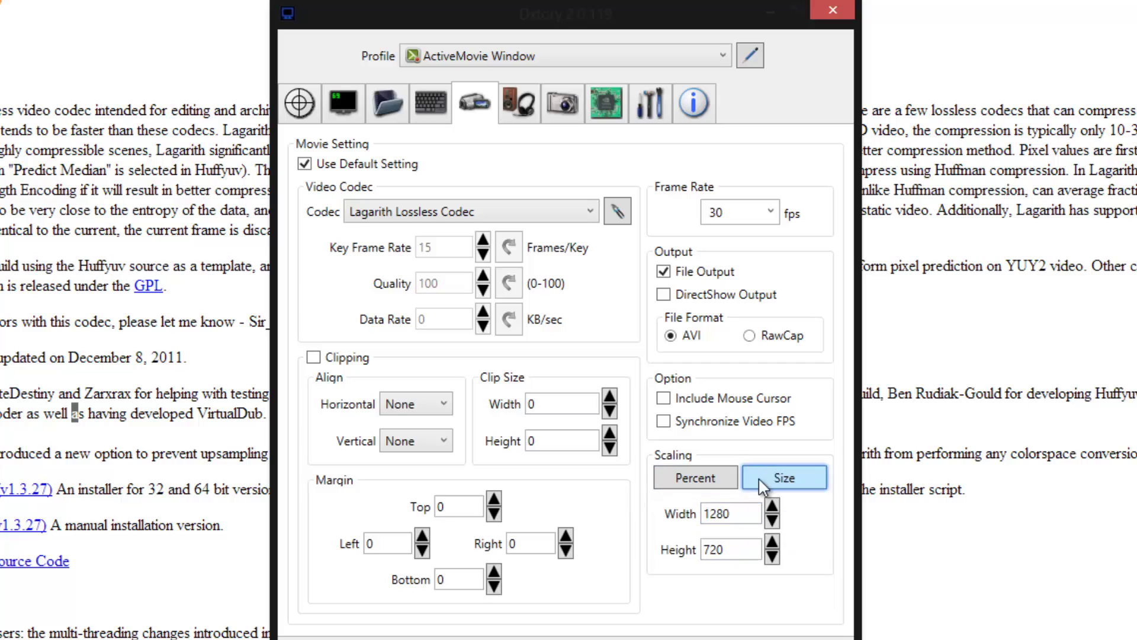
pyautogui.click(736, 515)
# Step: Confirm the scaling width of 1280 and height of 720
pyautogui.moveTo(736, 517); pyautogui.dragTo(680, 517)
pyautogui.moveTo(733, 553); pyautogui.dragTo(695, 552)
pyautogui.click(740, 515)
pyautogui.click(734, 551)
pyautogui.hotkey('shift', 'Tab')
pyautogui.press('Tab')
pyautogui.click(734, 520)
pyautogui.click(723, 555)
# Step: Show the Audio tab and view stream 2 recording Realtek Digital Output as PCM 48000 Hz stereo
pyautogui.click(519, 107)
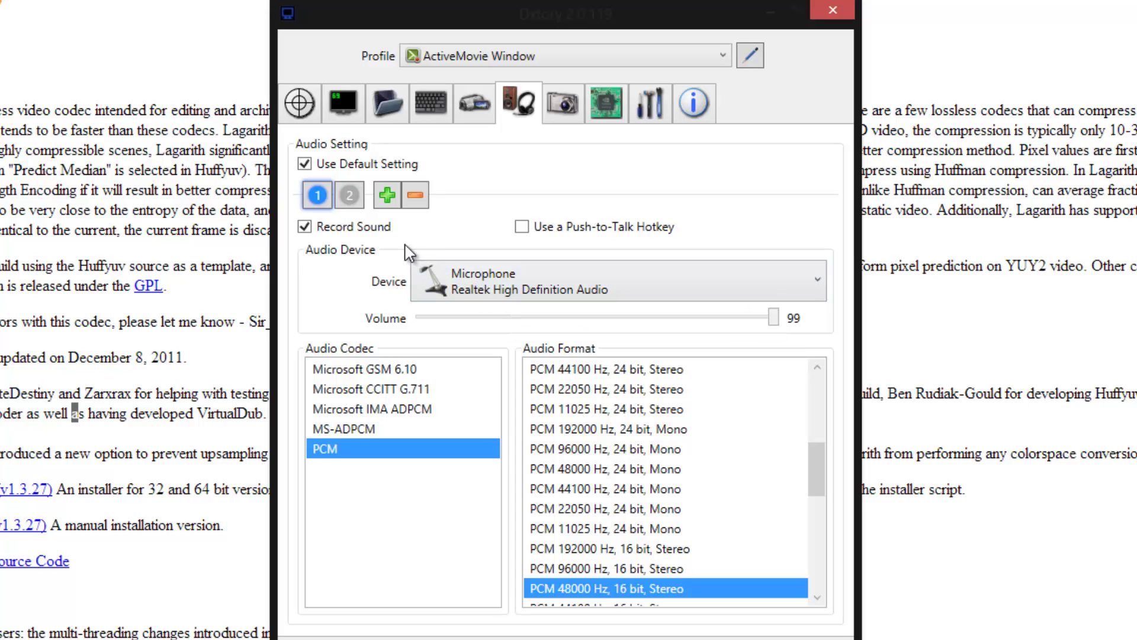
pyautogui.click(352, 205)
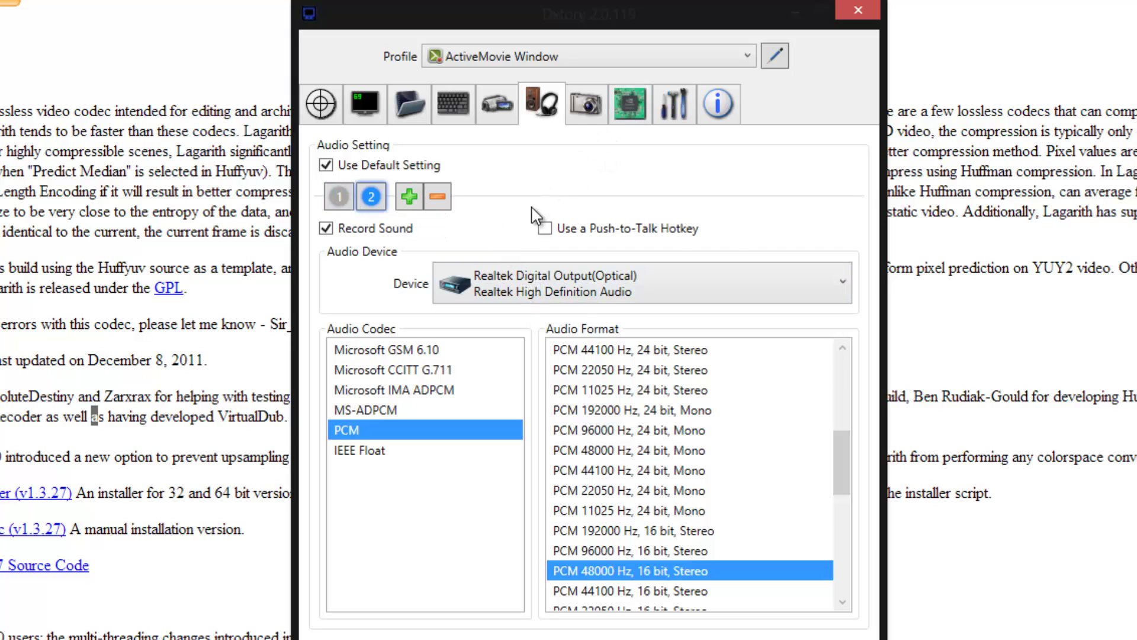
# Step: Move via the screenshot tab to Advanced settings and set Processing Threads to 4
pyautogui.click(579, 129)
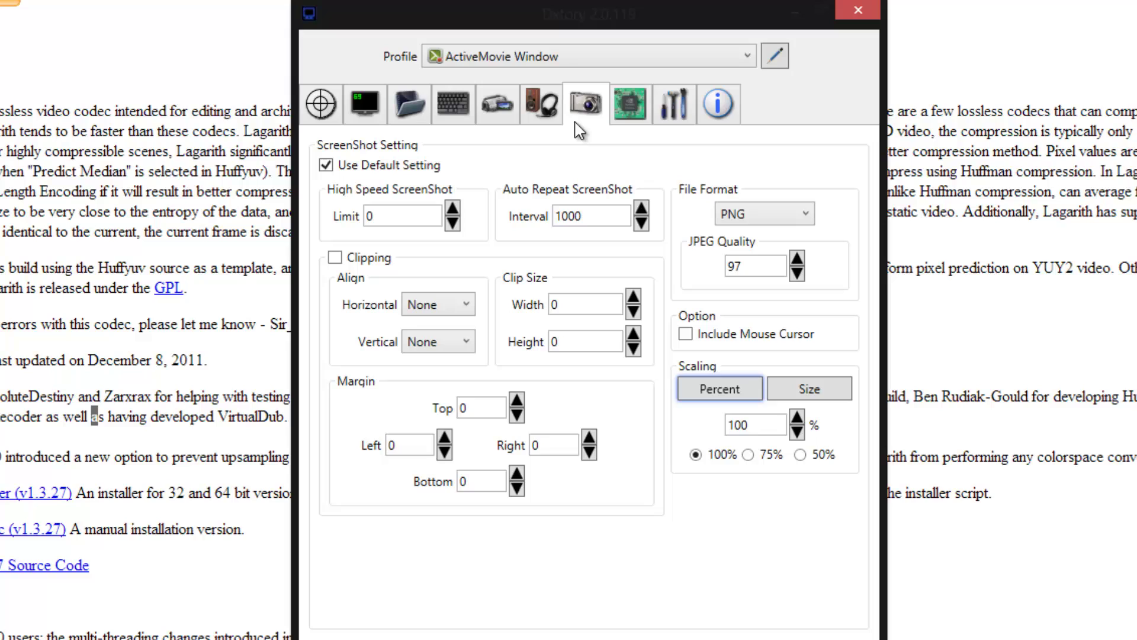
pyautogui.click(630, 117)
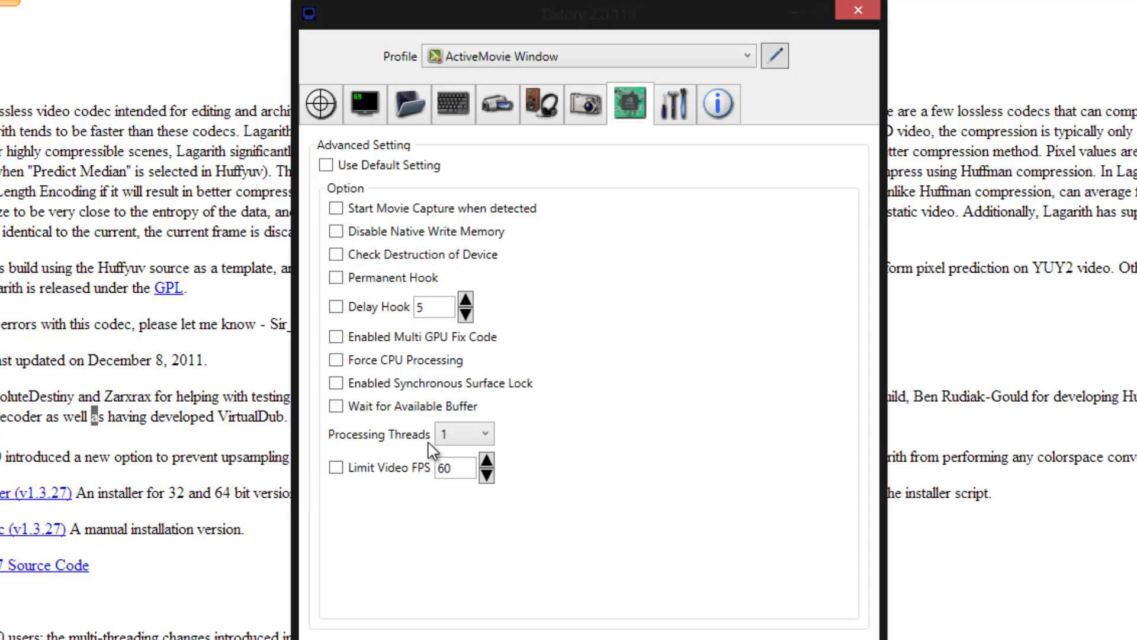
pyautogui.click(441, 450)
pyautogui.click(487, 522)
# Step: Recheck the Processing Threads list several times, keeping it at 4
pyautogui.moveTo(497, 436)
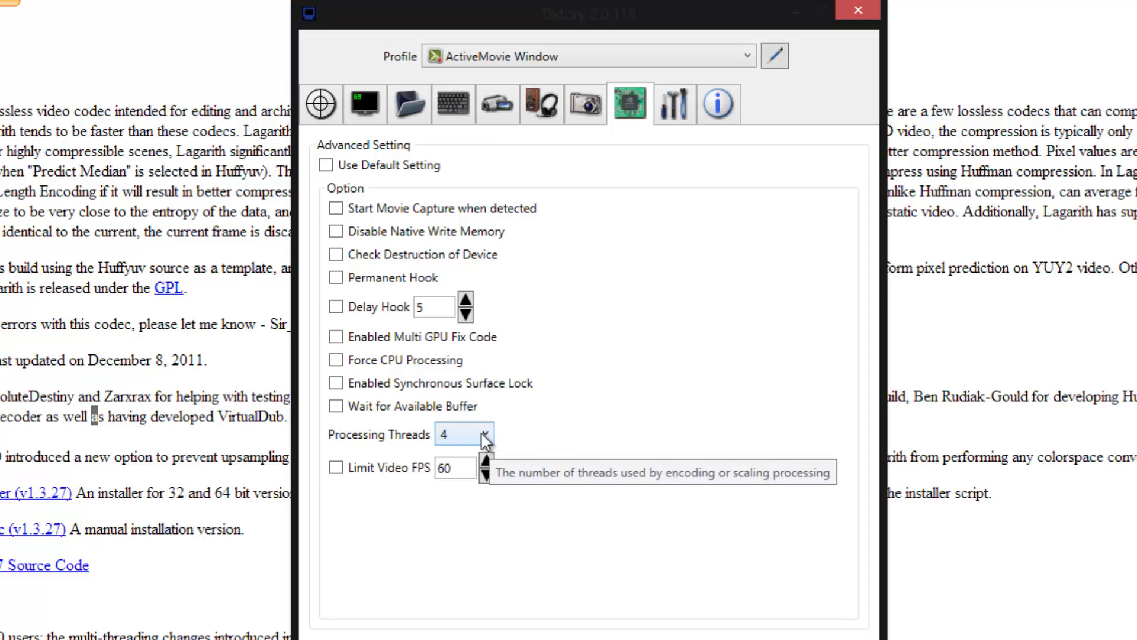
pyautogui.click(489, 437)
pyautogui.click(467, 517)
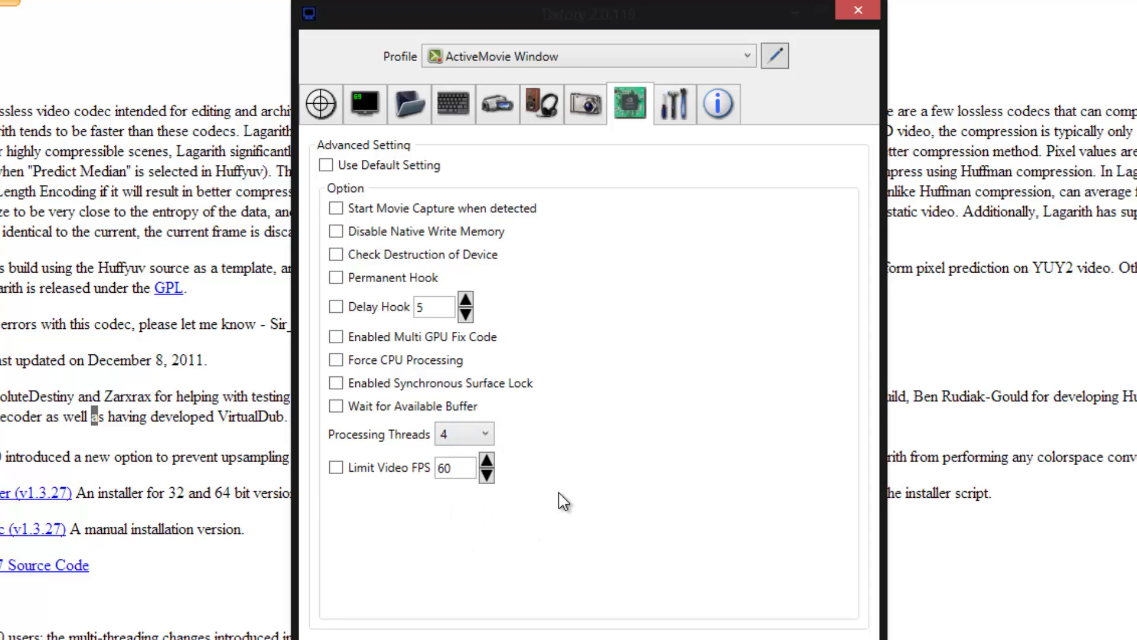
pyautogui.click(490, 437)
pyautogui.click(481, 518)
pyautogui.click(491, 436)
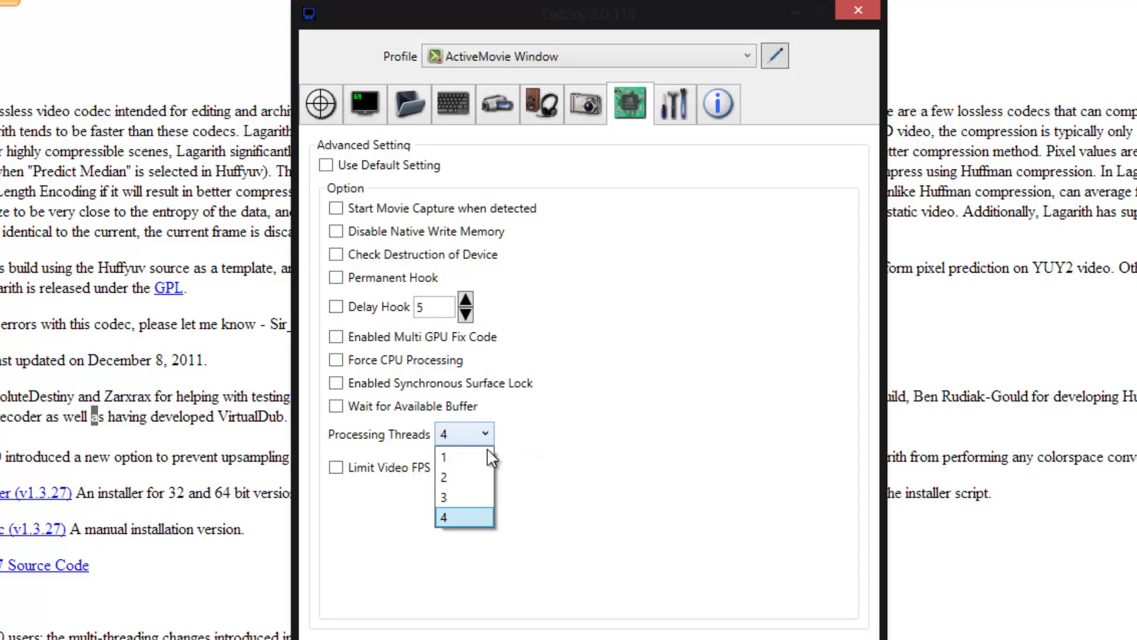
pyautogui.click(470, 519)
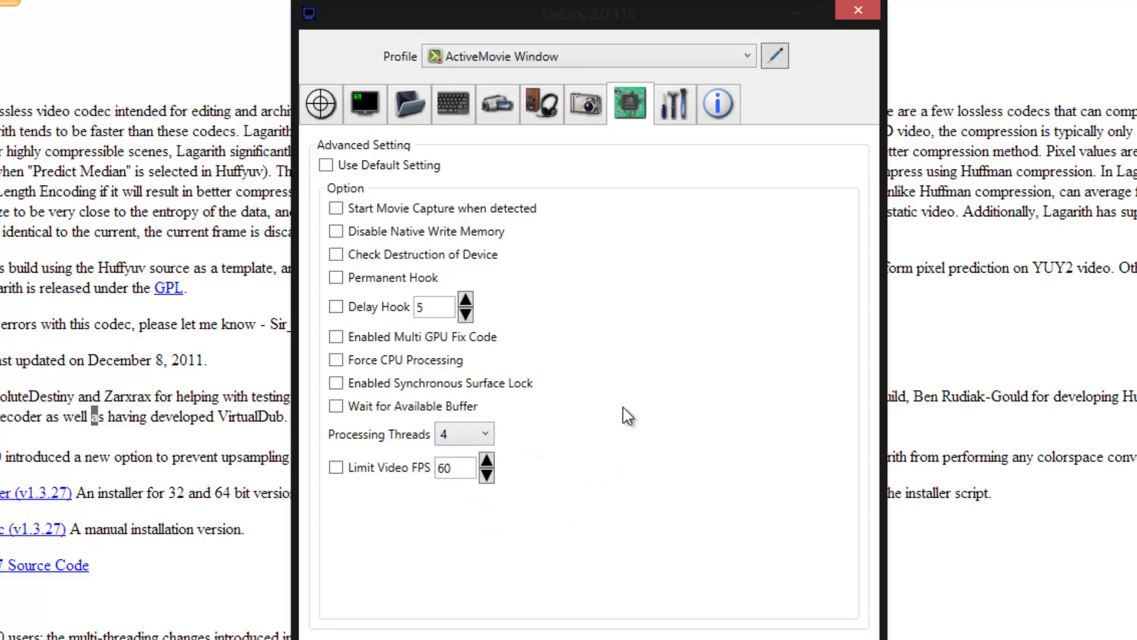
# Step: Review the Global, Info and Advanced pages, ending on the Overlay settings with Video FPS, Write File FPS and Record Status enabled
pyautogui.click(666, 114)
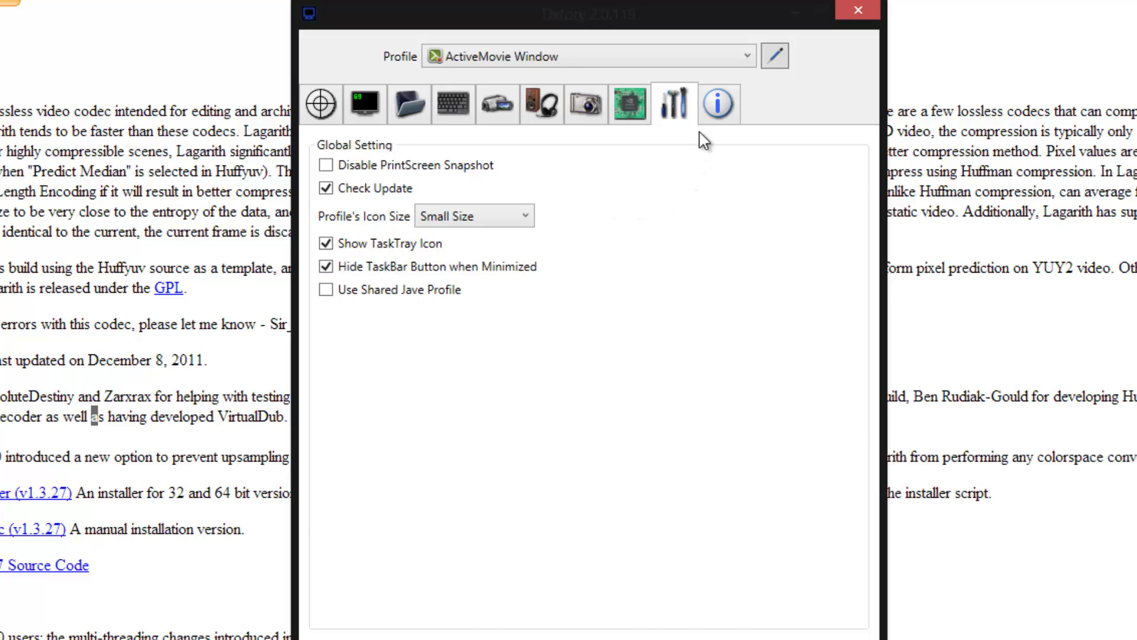
pyautogui.click(716, 116)
pyautogui.click(628, 105)
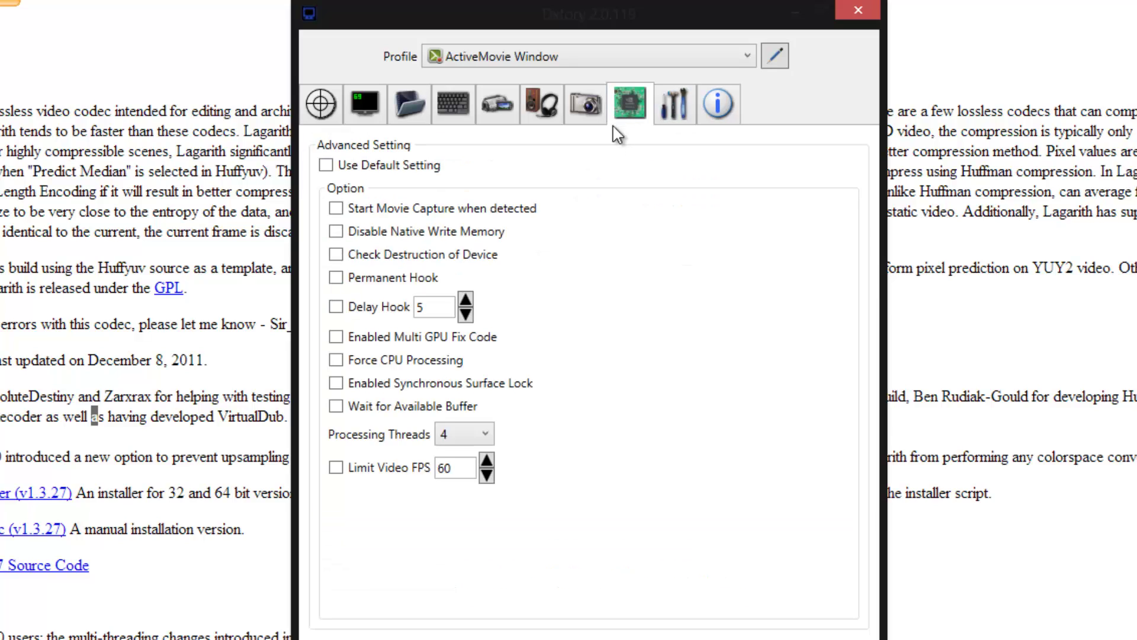
pyautogui.click(313, 117)
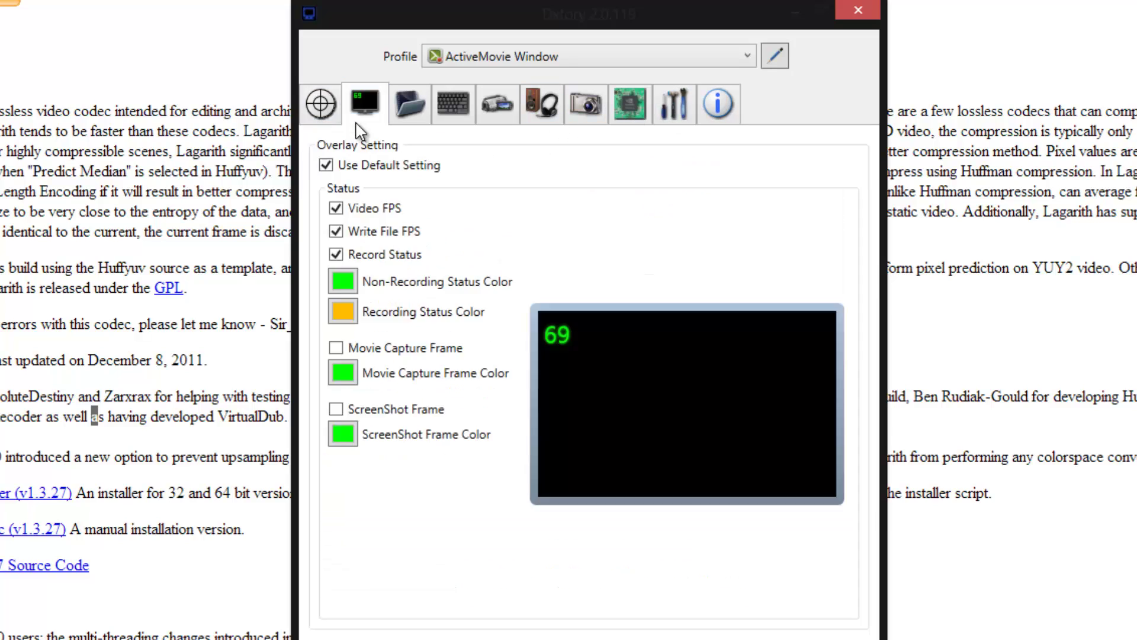